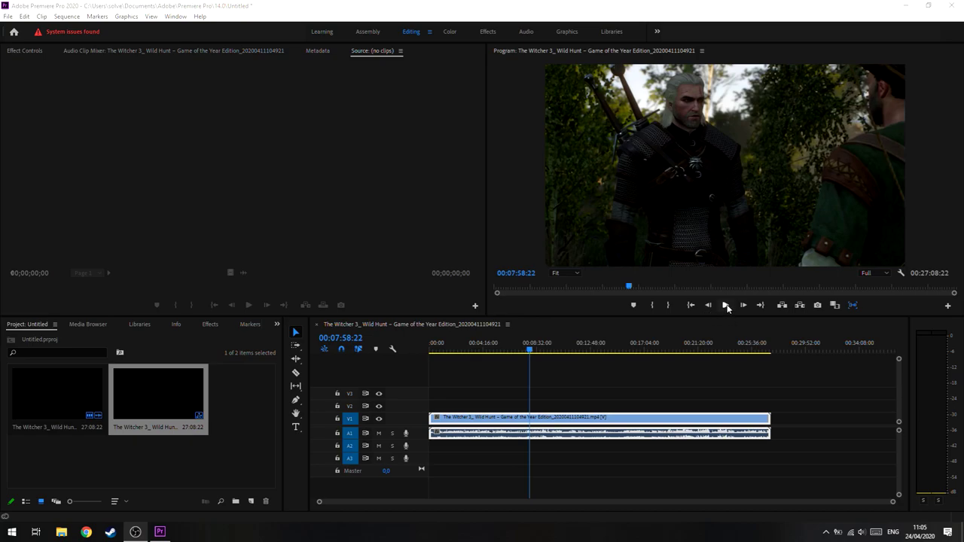
Play a couple of seconds of the Witcher 3 sequence at Full resolution, stopping at 00:08:00:18
{"action": "left_click", "coordinate": [726, 305]}
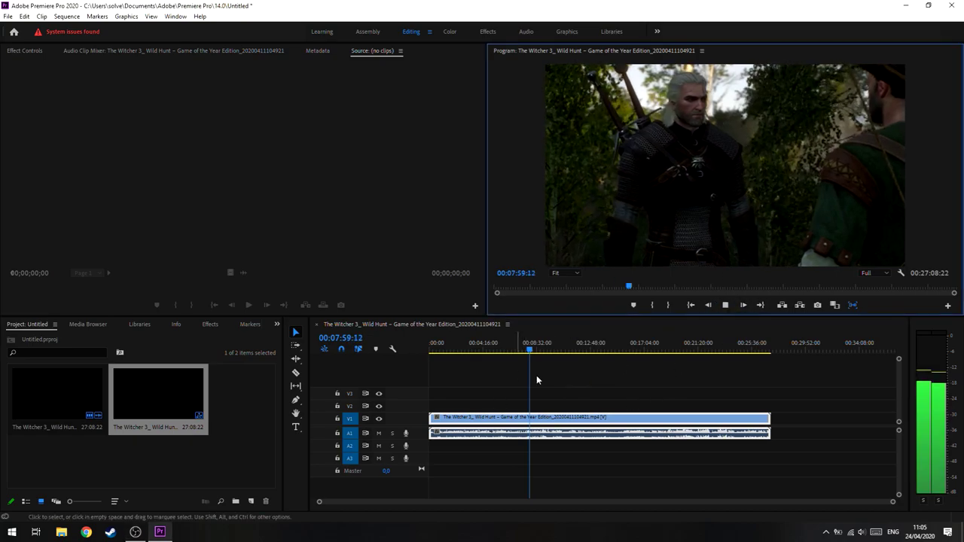
{"action": "left_click", "coordinate": [726, 305]}
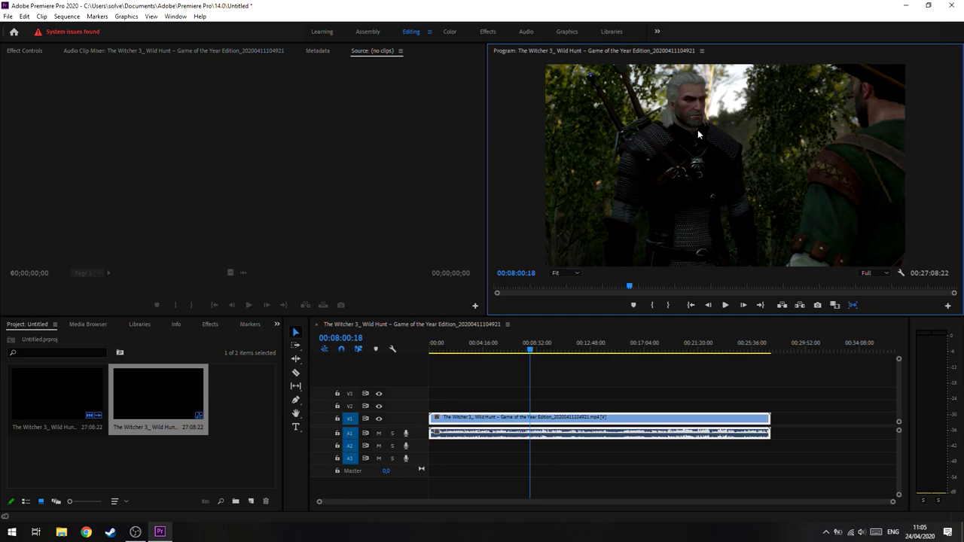
Drop the Program monitor playback resolution to 1/2, then to 1/4, and confirm 1/4 is selected
{"action": "left_click", "coordinate": [880, 276]}
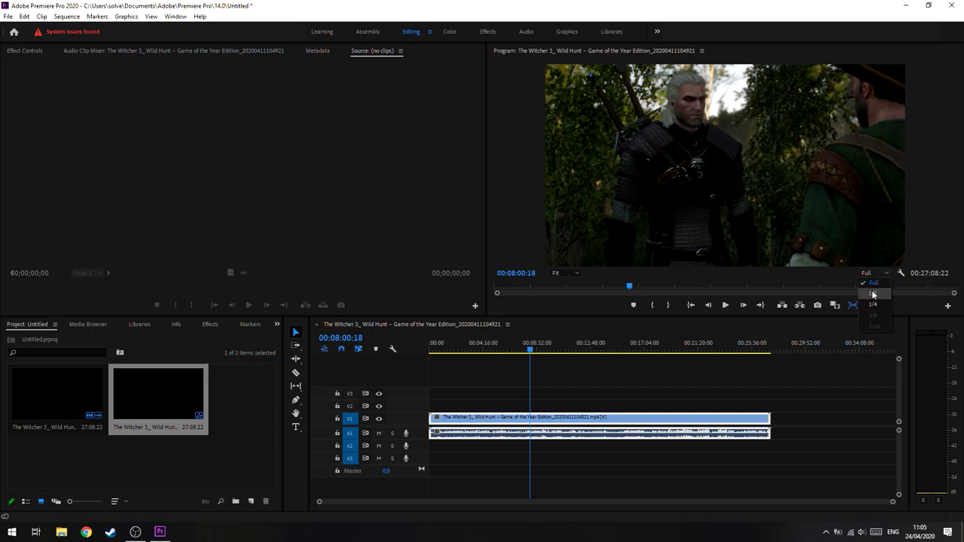
{"action": "left_click", "coordinate": [873, 294]}
{"action": "left_click", "coordinate": [871, 273]}
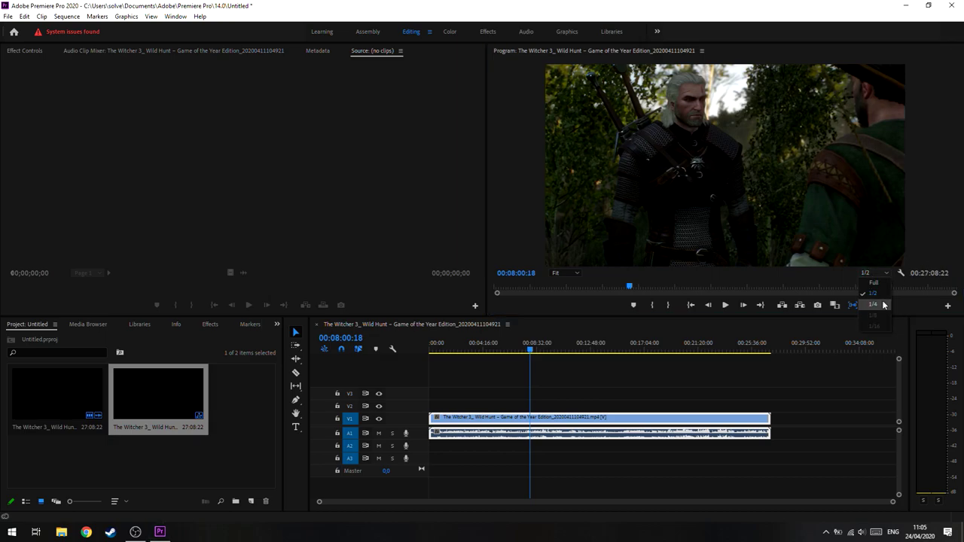
{"action": "left_click", "coordinate": [883, 304]}
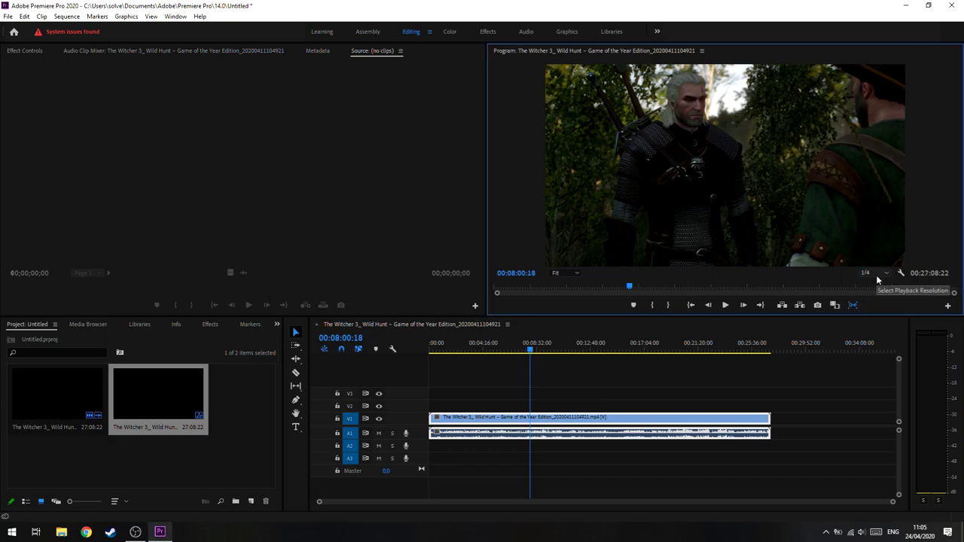
{"action": "left_click", "coordinate": [878, 276]}
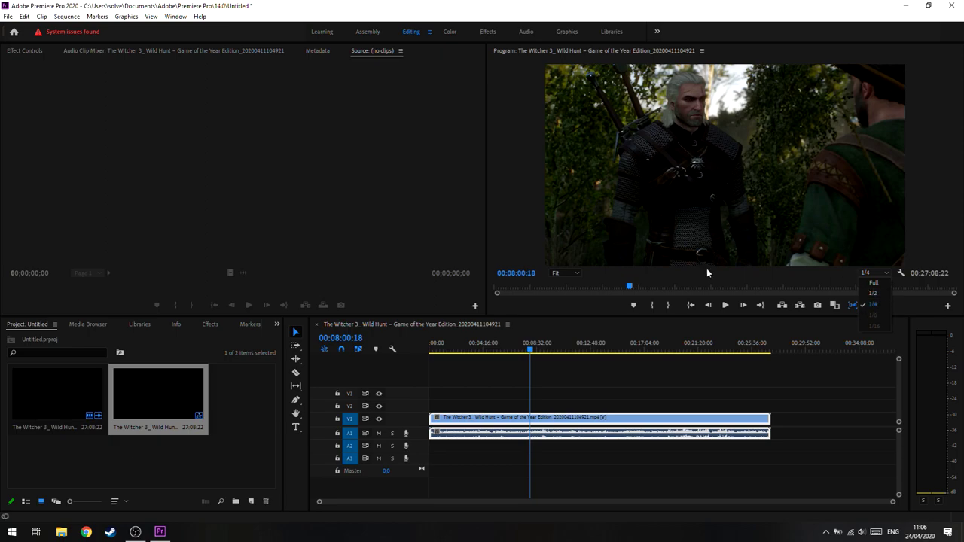
Play the Witcher 3 sequence twice at 1/4 resolution, ending at 00:08:05:03
{"action": "left_click", "coordinate": [725, 307]}
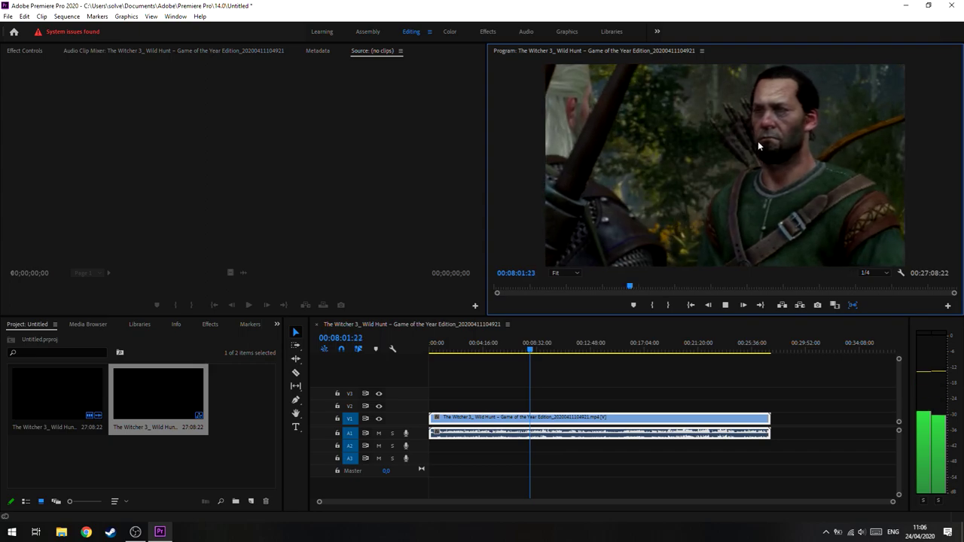
{"action": "left_click", "coordinate": [727, 305]}
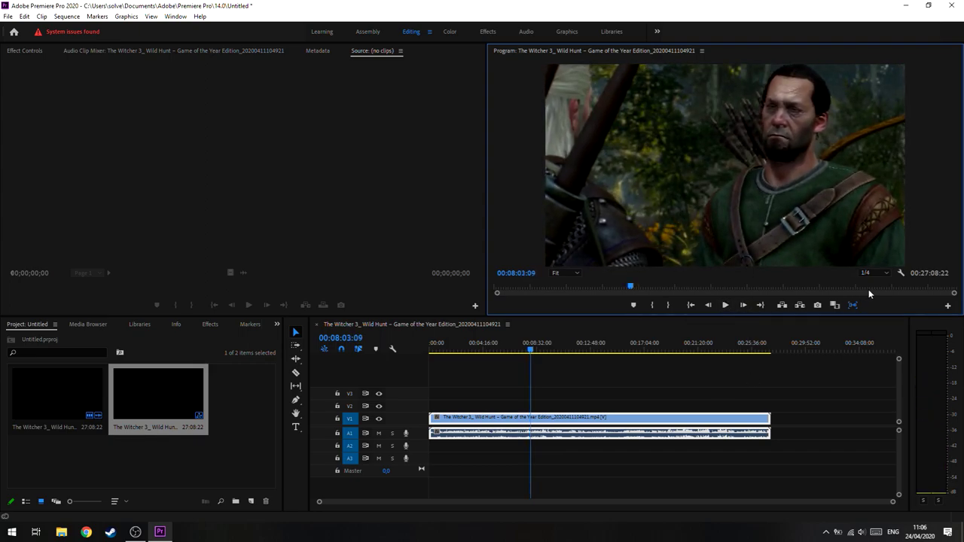
{"action": "left_click", "coordinate": [726, 305]}
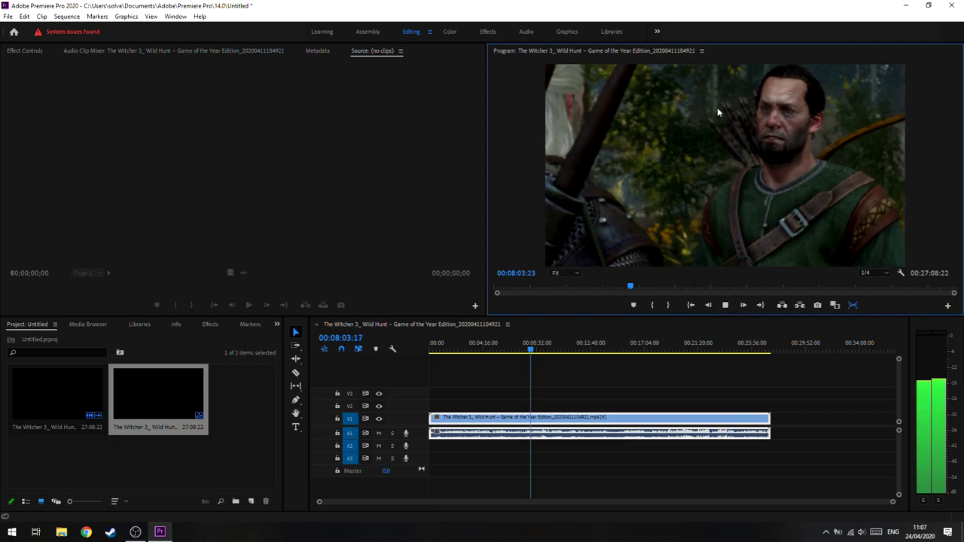
{"action": "key", "text": "space"}
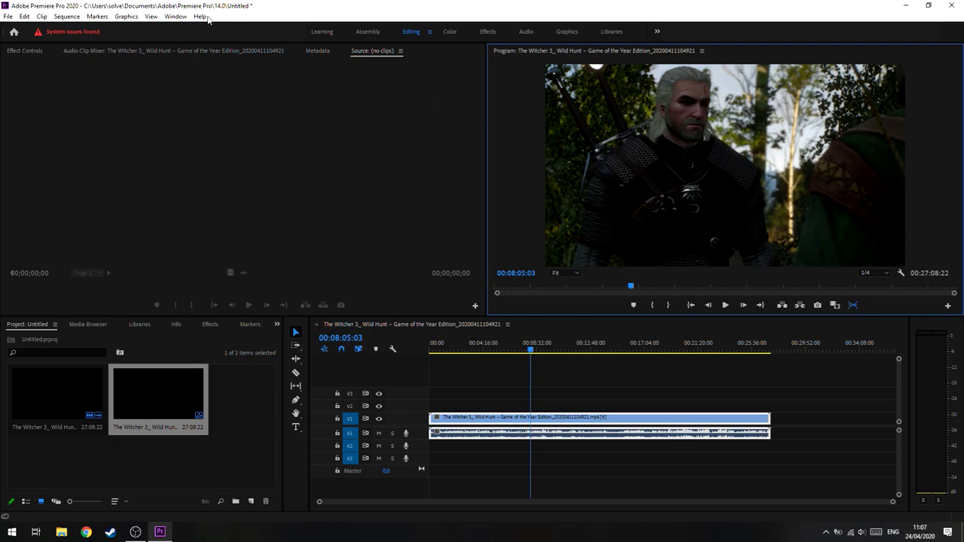
{"action": "left_click", "coordinate": [153, 17]}
{"action": "mouse_move", "coordinate": [216, 38]}
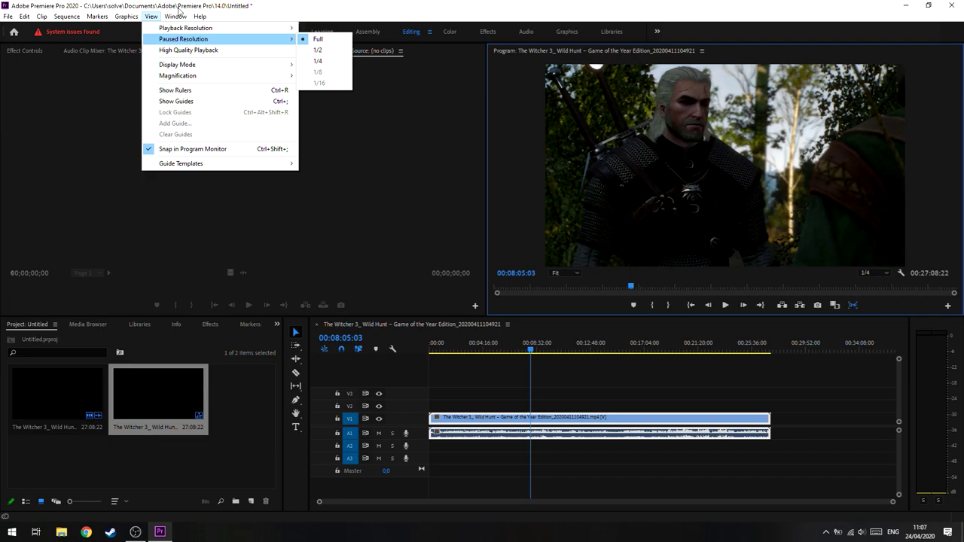
{"action": "mouse_move", "coordinate": [164, 24]}
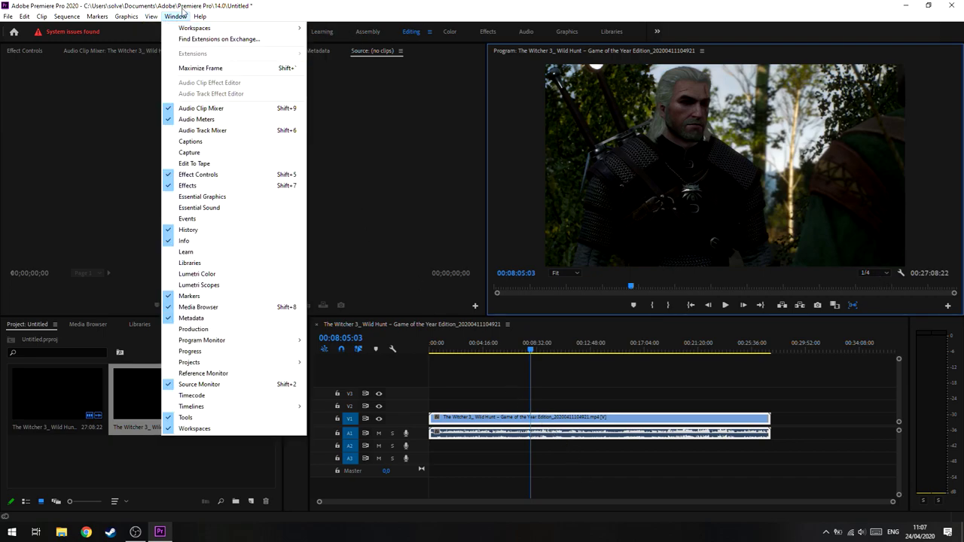
{"action": "left_click", "coordinate": [658, 153]}
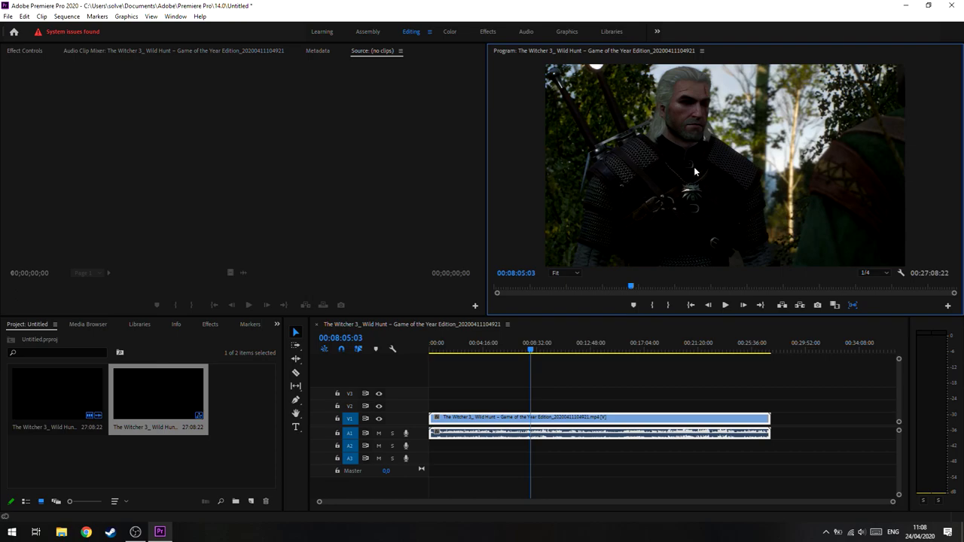
Switch to VEGAS Pro, widen the Video Preview panel and drag the timeline splitter down
{"action": "left_click", "coordinate": [134, 533]}
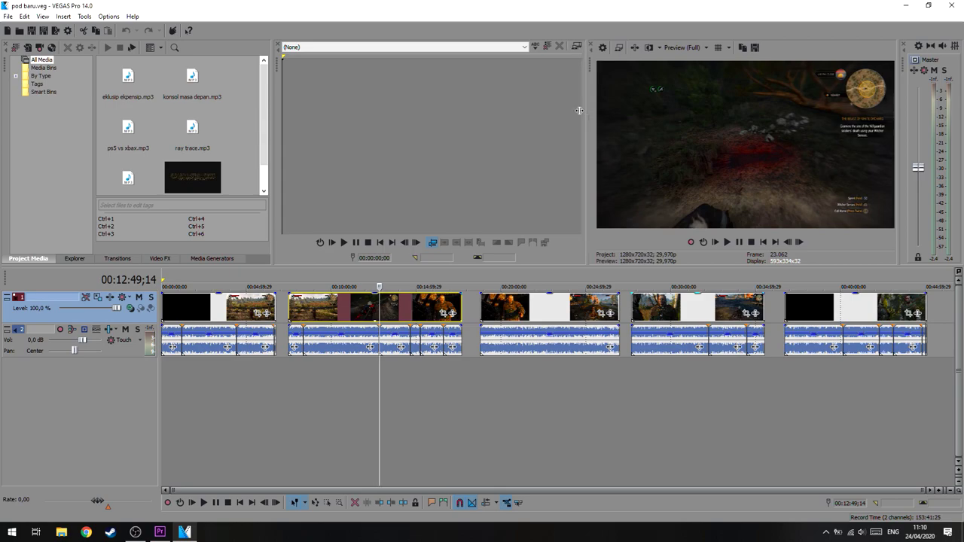
{"action": "left_click_drag", "start_coordinate": [594, 112], "coordinate": [467, 111]}
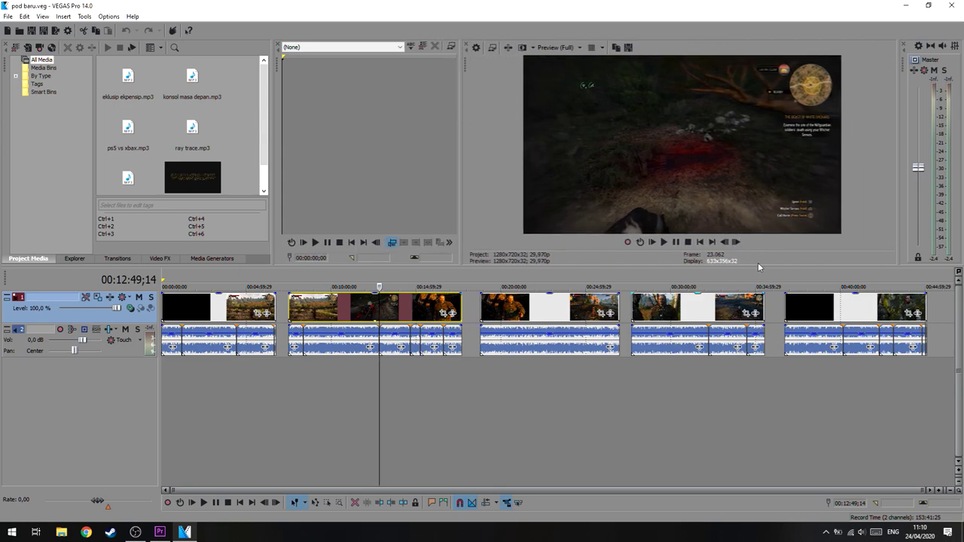
{"action": "left_click_drag", "start_coordinate": [759, 270], "coordinate": [769, 377]}
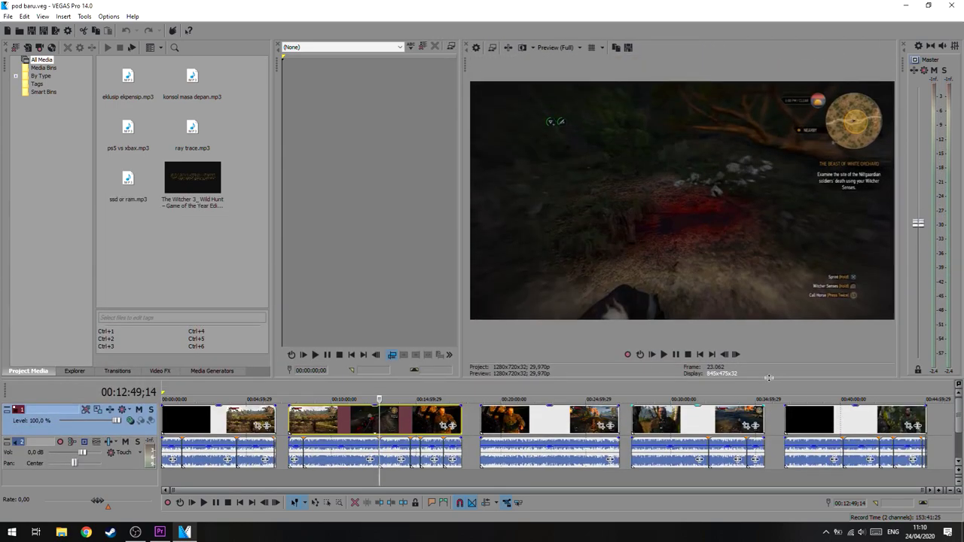
Set the VEGAS Video Preview quality to Draft (Quarter)
{"action": "left_click", "coordinate": [561, 48]}
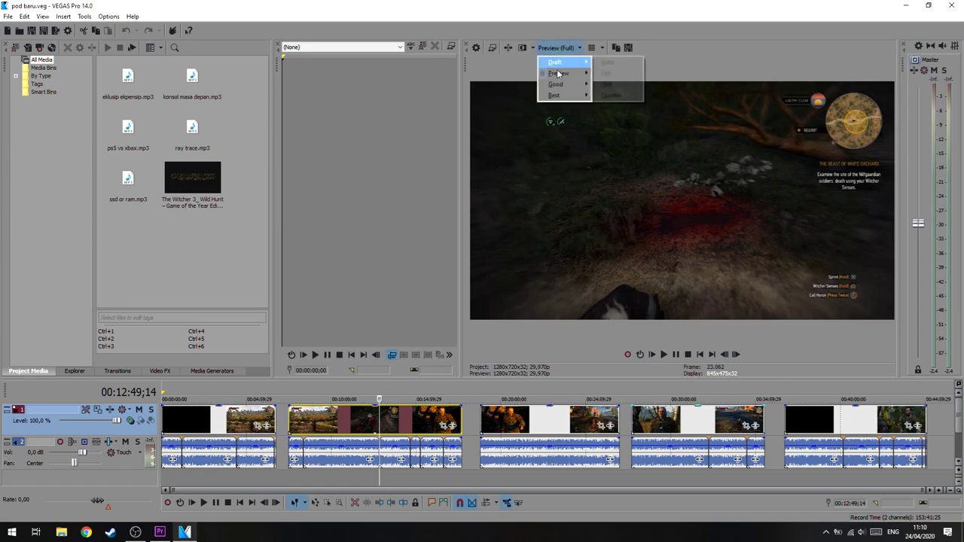
{"action": "mouse_move", "coordinate": [557, 62]}
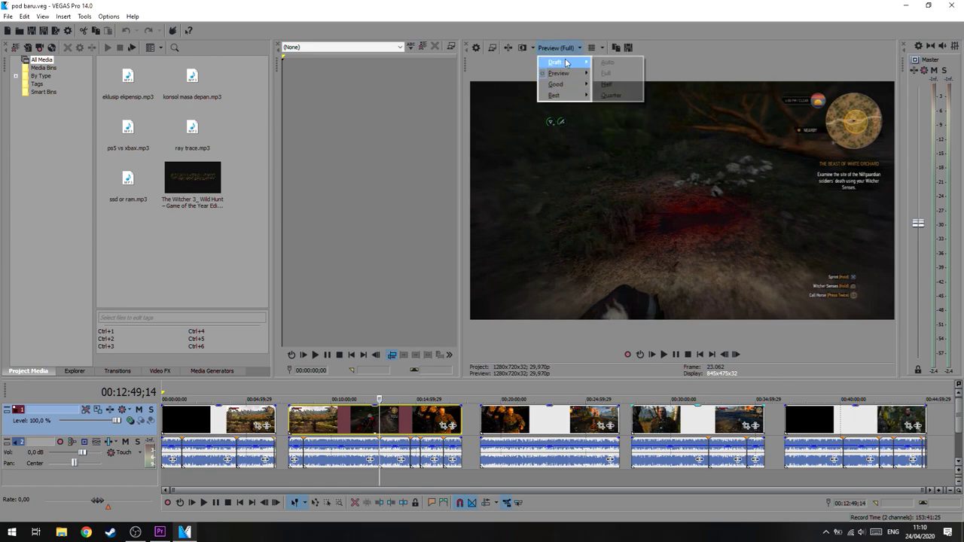
{"action": "left_click", "coordinate": [611, 95]}
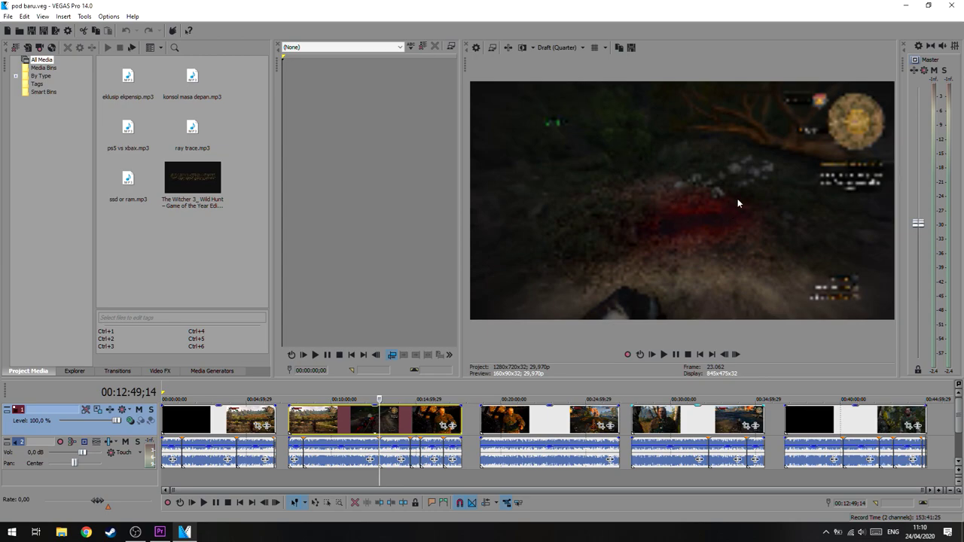
Move the cursor to 00:12:32;16 in the second clip and set preview quality to Preview (Full)
{"action": "left_click", "coordinate": [353, 419]}
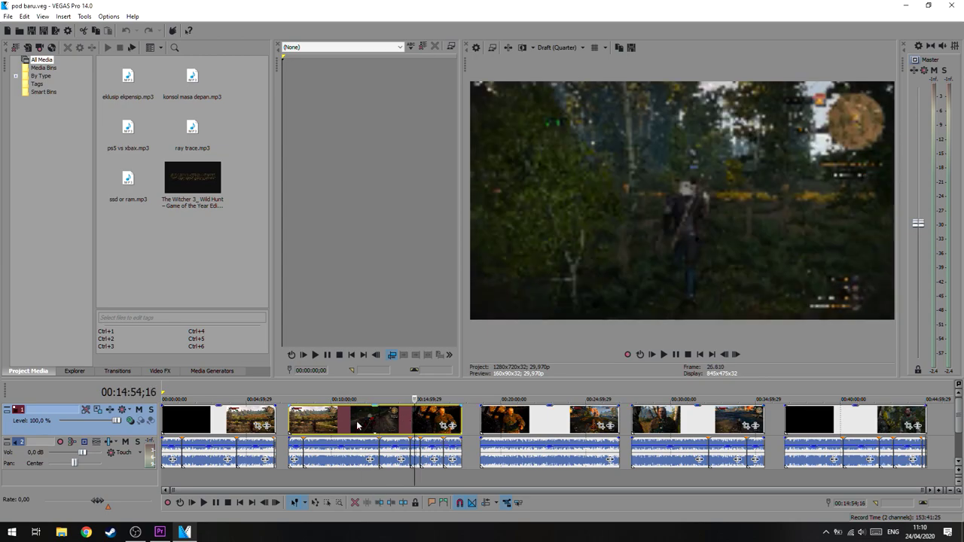
{"action": "left_click", "coordinate": [374, 427]}
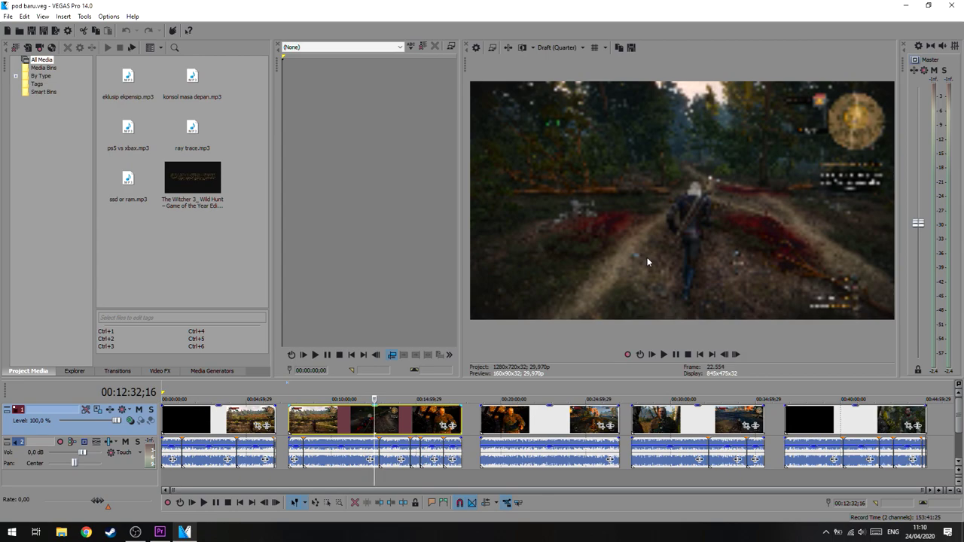
{"action": "left_click", "coordinate": [560, 48]}
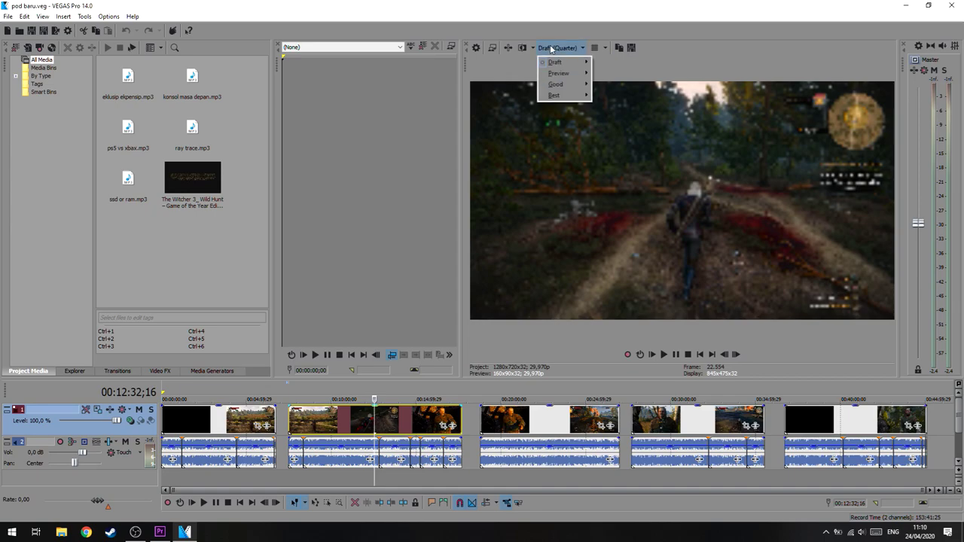
{"action": "mouse_move", "coordinate": [561, 75]}
{"action": "left_click", "coordinate": [606, 84]}
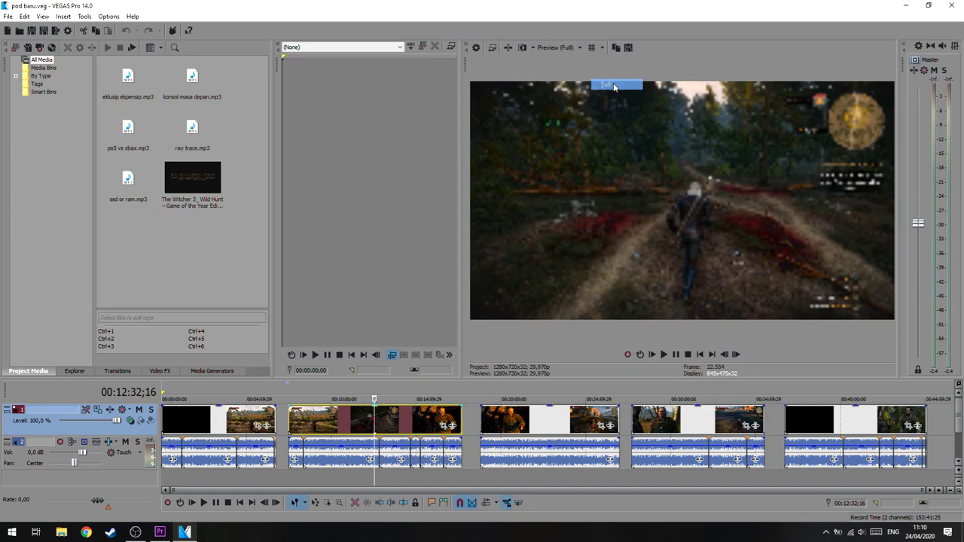
Raise the preview quality to Best (Full) for a sharp 1280x720 frame
{"action": "left_click", "coordinate": [557, 49]}
{"action": "mouse_move", "coordinate": [574, 90]}
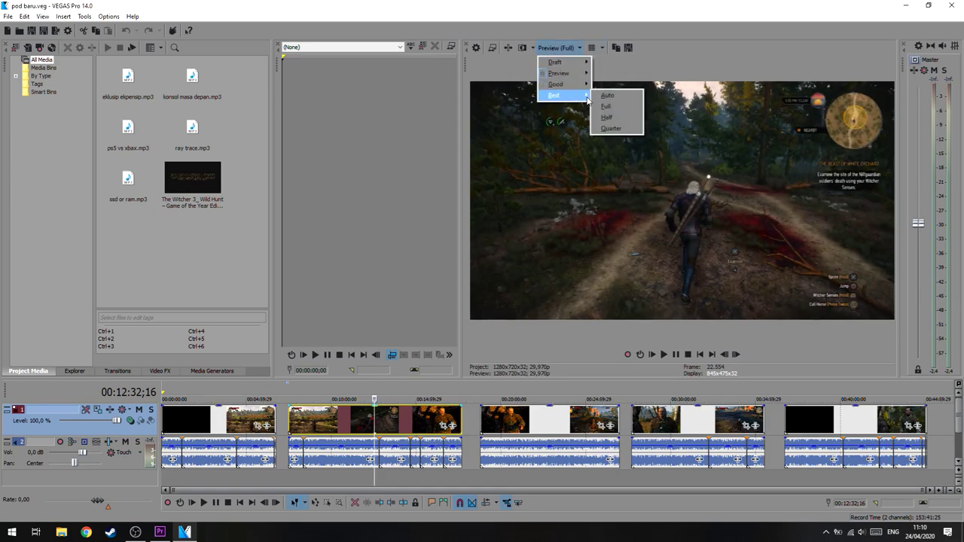
{"action": "left_click", "coordinate": [607, 106]}
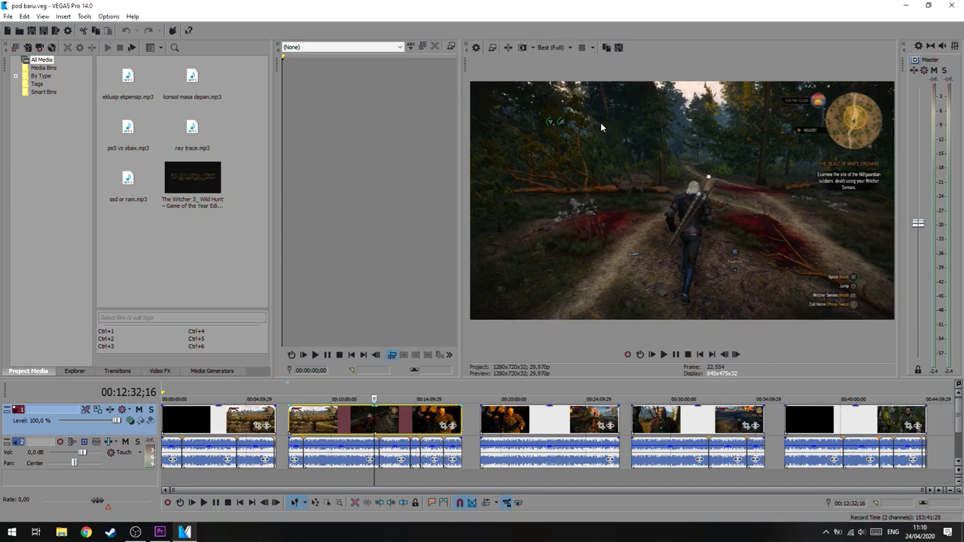
{"action": "left_click", "coordinate": [558, 49]}
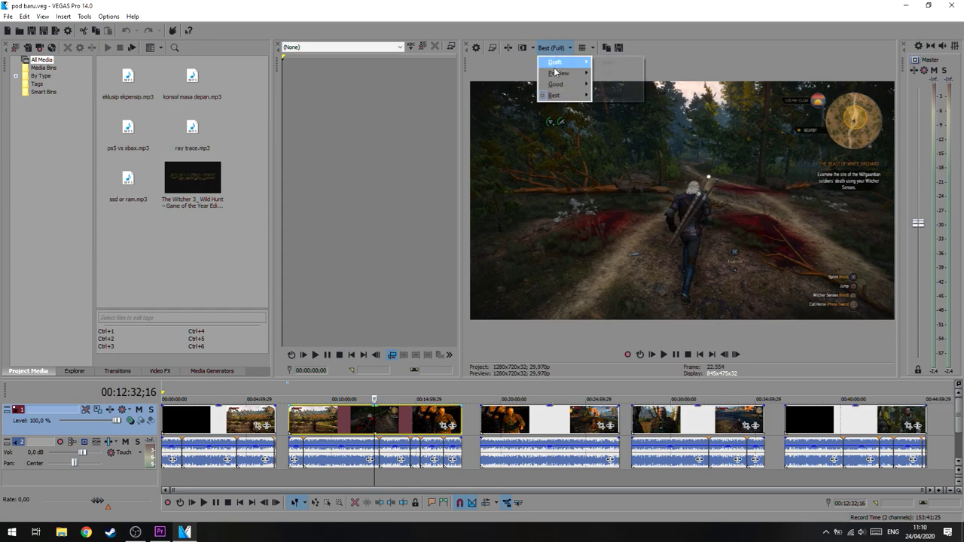
Lower the preview quality from Best (Full) to Preview (Quarter)
{"action": "left_click", "coordinate": [699, 66]}
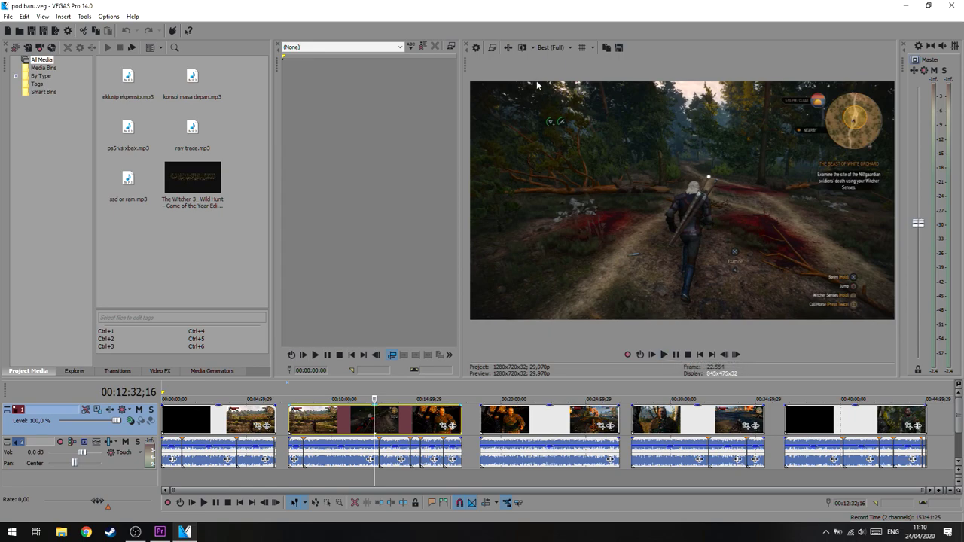
{"action": "left_click", "coordinate": [554, 49]}
{"action": "mouse_move", "coordinate": [558, 74]}
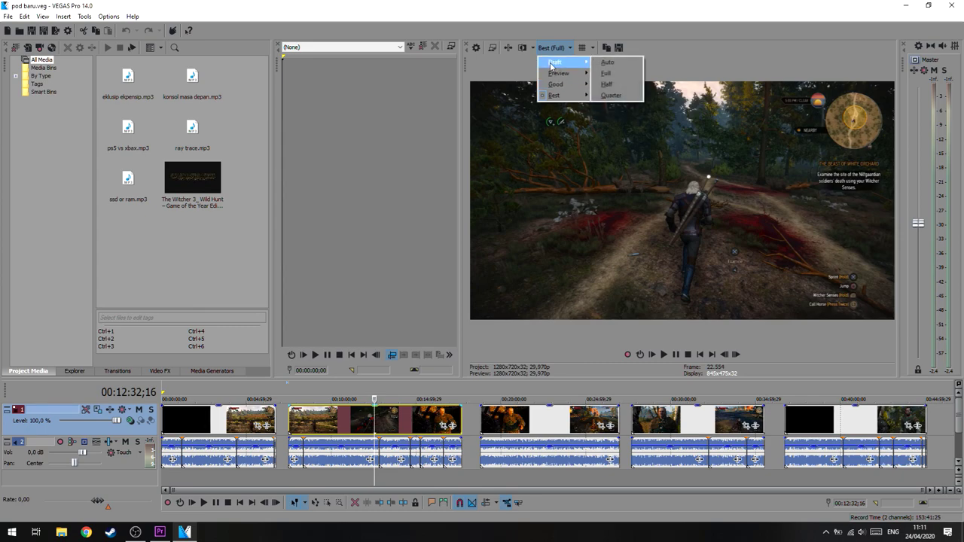
{"action": "left_click", "coordinate": [611, 106]}
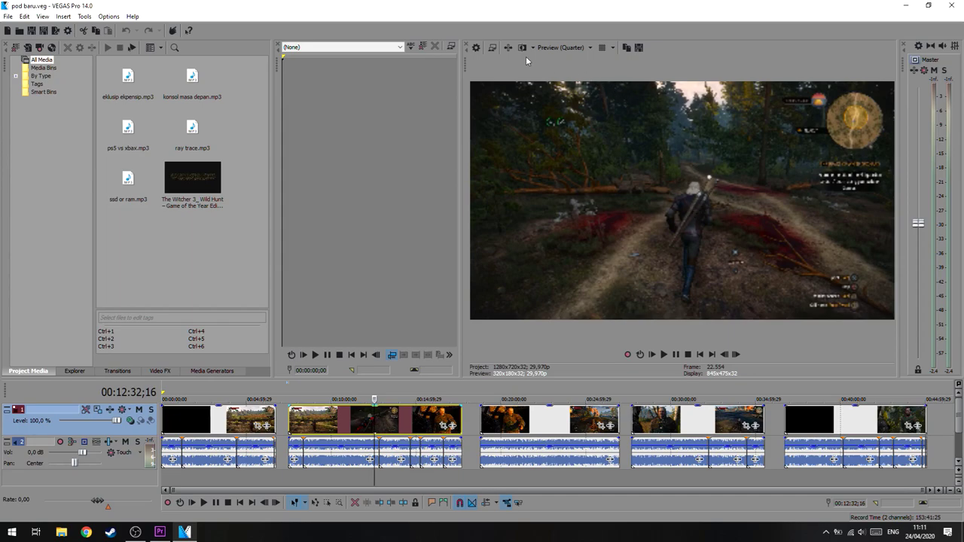
{"action": "left_click", "coordinate": [559, 50]}
Set the preview quality to Draft (Quarter), rendering at 160x90
{"action": "left_click", "coordinate": [611, 95]}
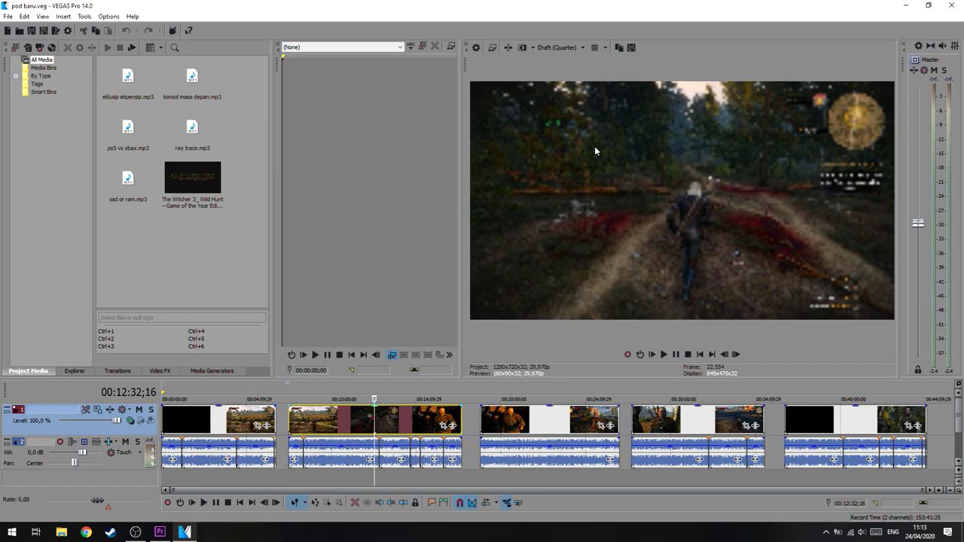
Minimize VEGAS and return to Premiere, leaving playback resolution at 1/4
{"action": "left_click", "coordinate": [901, 8]}
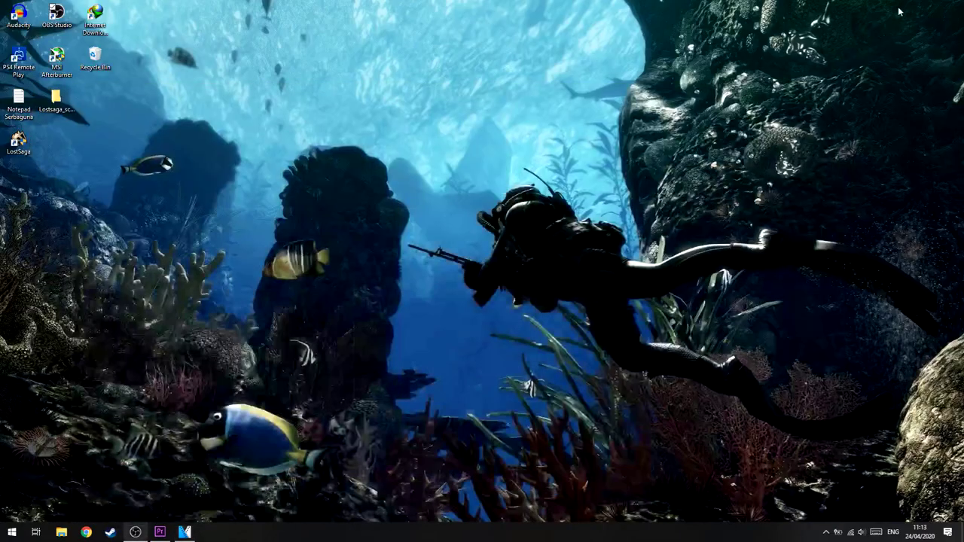
{"action": "left_click", "coordinate": [160, 531]}
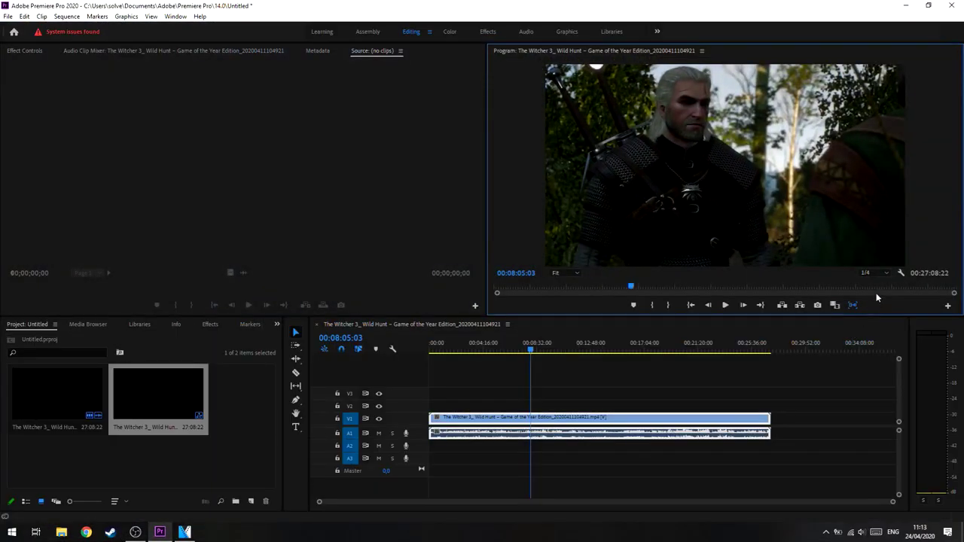
{"action": "left_click", "coordinate": [879, 275]}
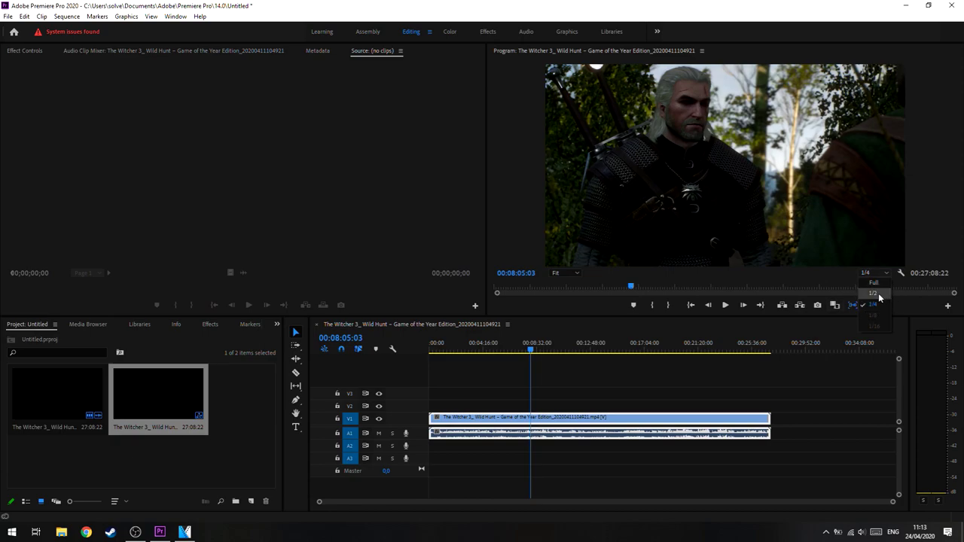
{"action": "left_click", "coordinate": [731, 277]}
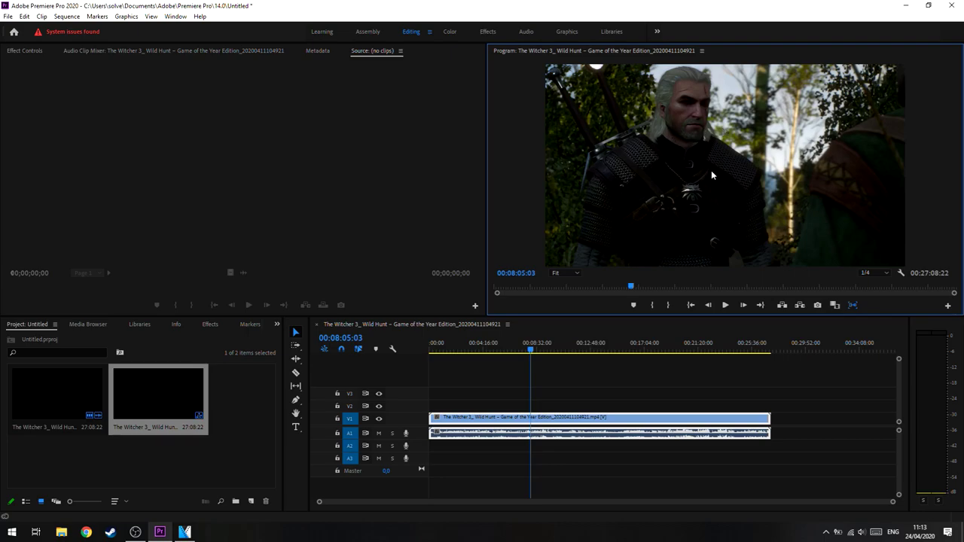
Play from 00:11:02:15 while switching playback resolution to 1/2, then Full
{"action": "left_click", "coordinate": [680, 287]}
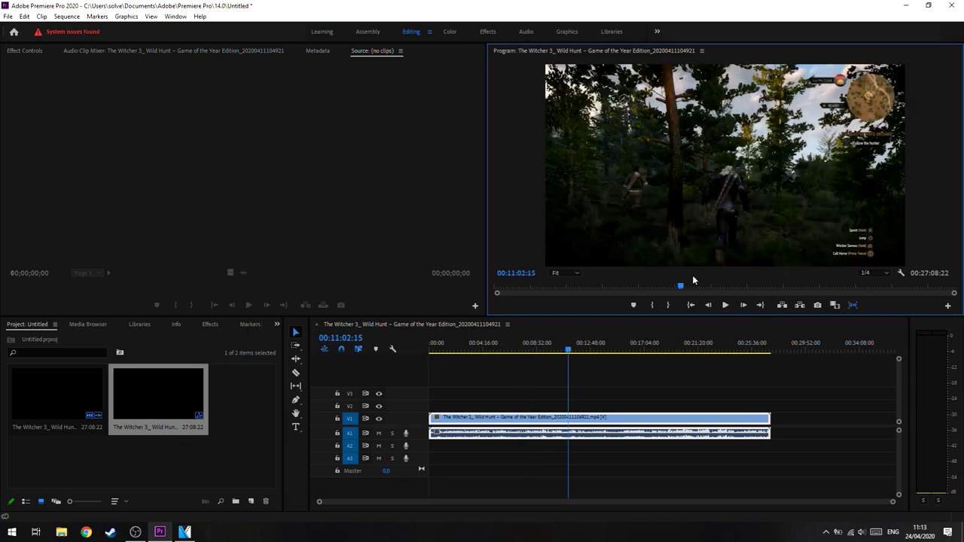
{"action": "left_click", "coordinate": [725, 306]}
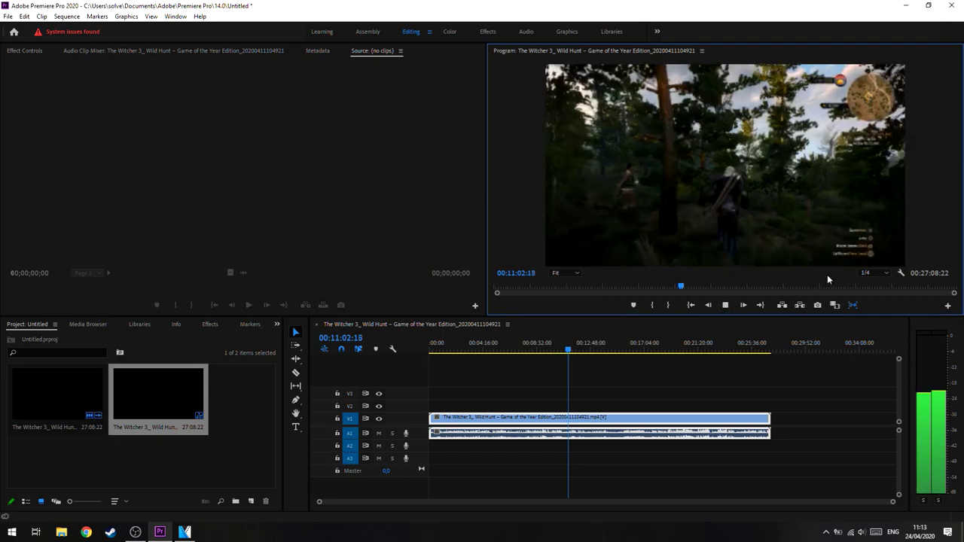
{"action": "left_click", "coordinate": [866, 273]}
{"action": "left_click", "coordinate": [874, 293]}
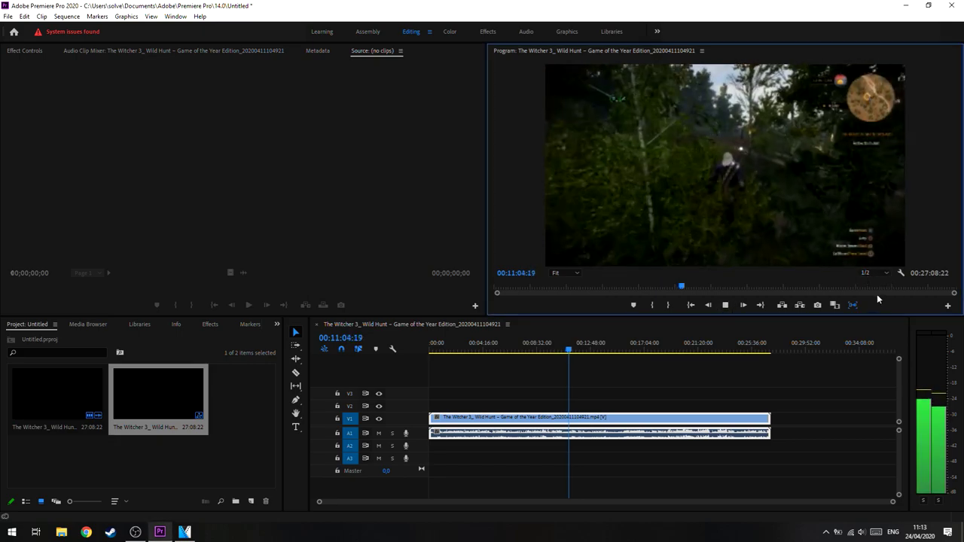
{"action": "left_click", "coordinate": [870, 272]}
{"action": "left_click", "coordinate": [872, 283]}
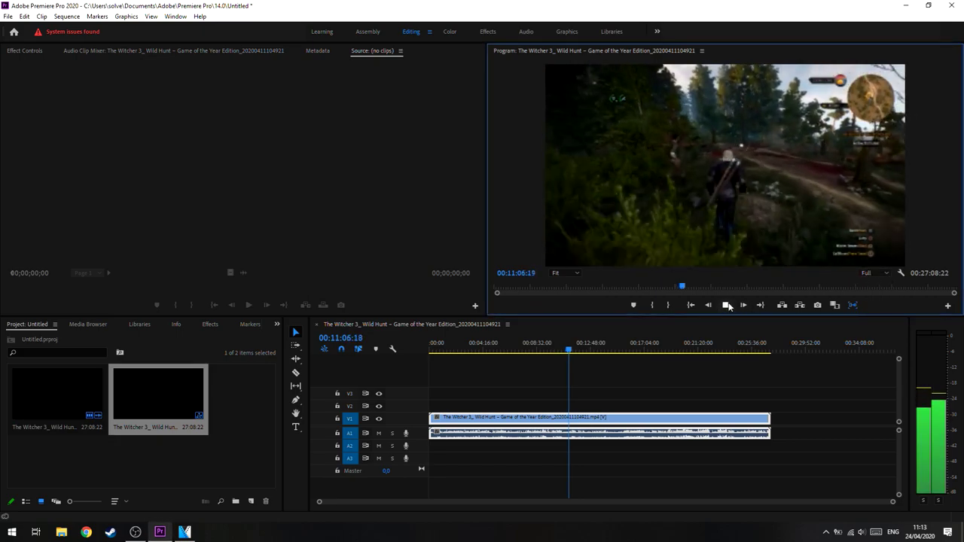
{"action": "left_click", "coordinate": [725, 305]}
{"action": "left_click", "coordinate": [727, 306]}
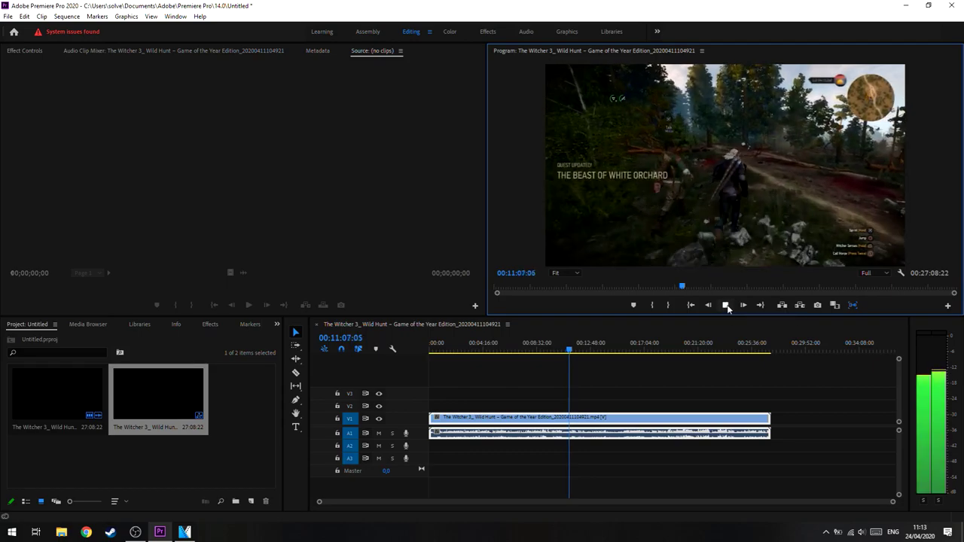
{"action": "left_click", "coordinate": [726, 305]}
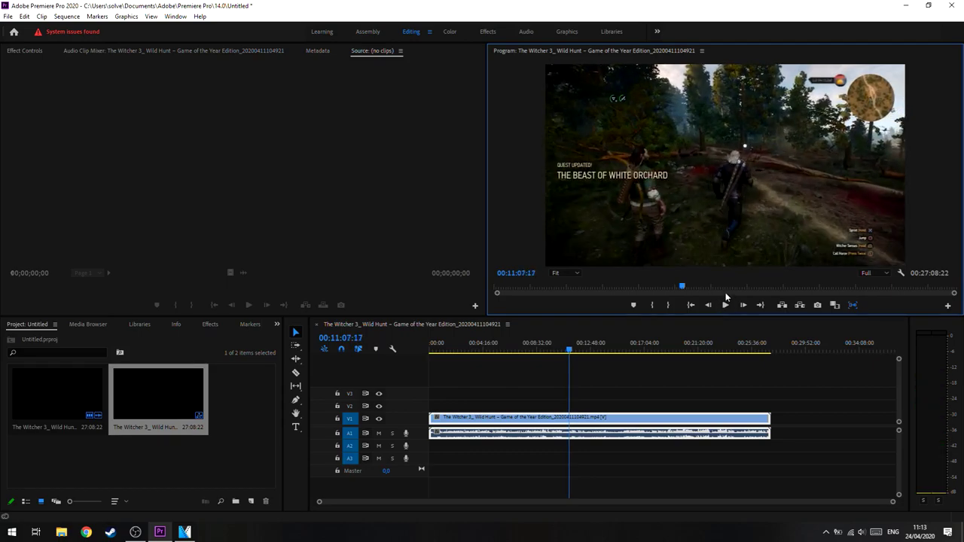
Keep playback resolution at Full and move the playhead to 00:18:03:14
{"action": "left_click", "coordinate": [869, 275]}
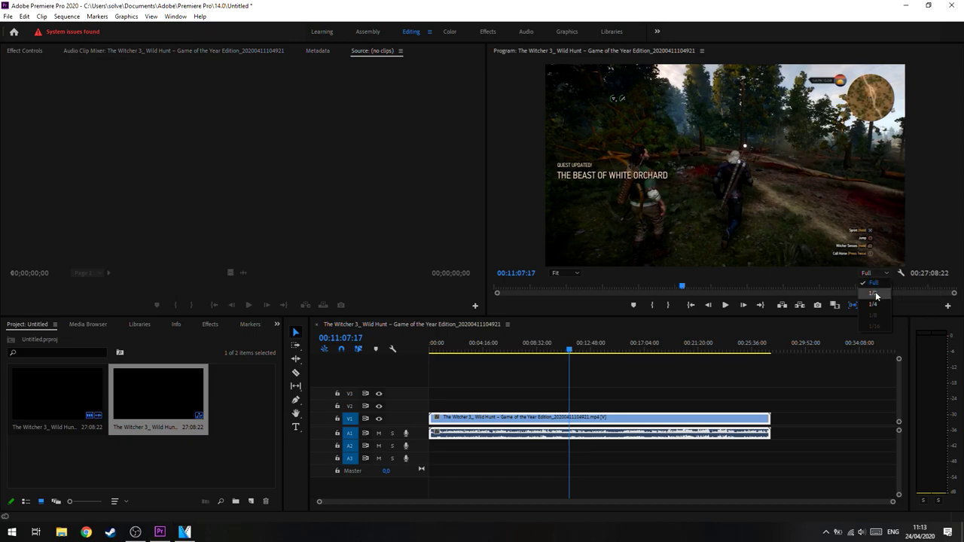
{"action": "left_click", "coordinate": [712, 152]}
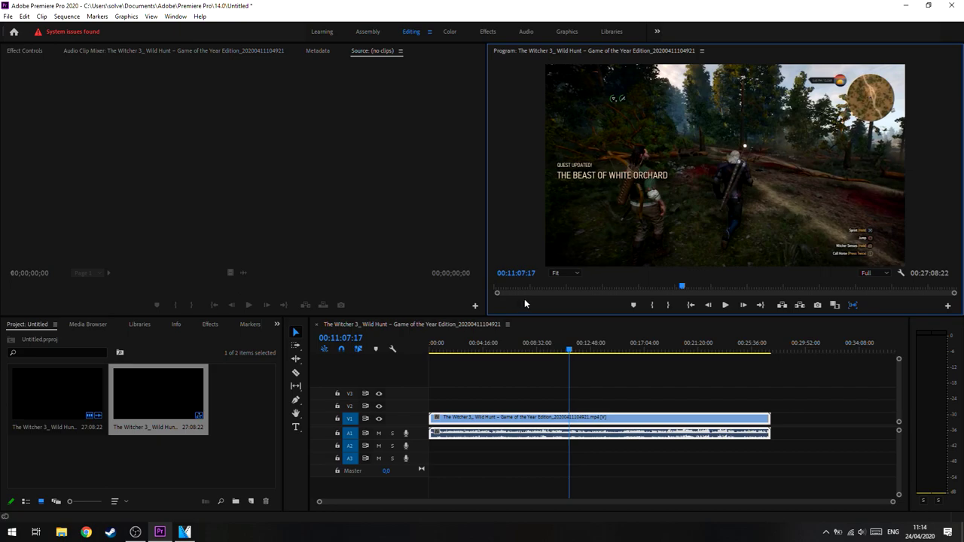
{"action": "left_click", "coordinate": [874, 275]}
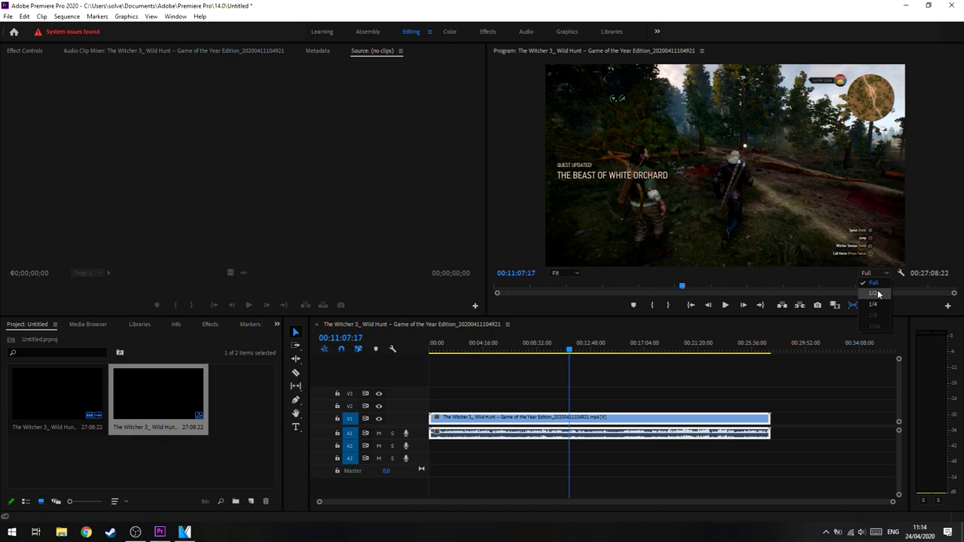
{"action": "left_click", "coordinate": [801, 286]}
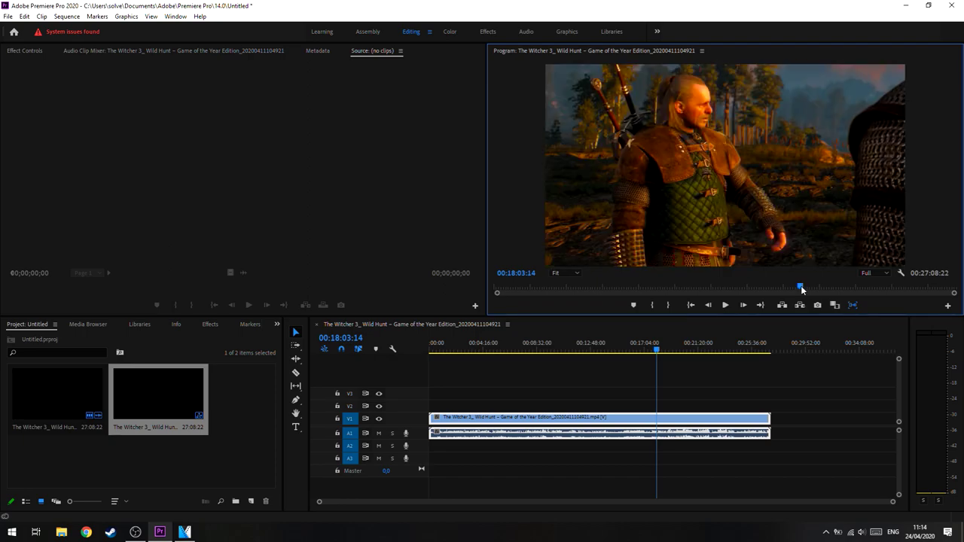